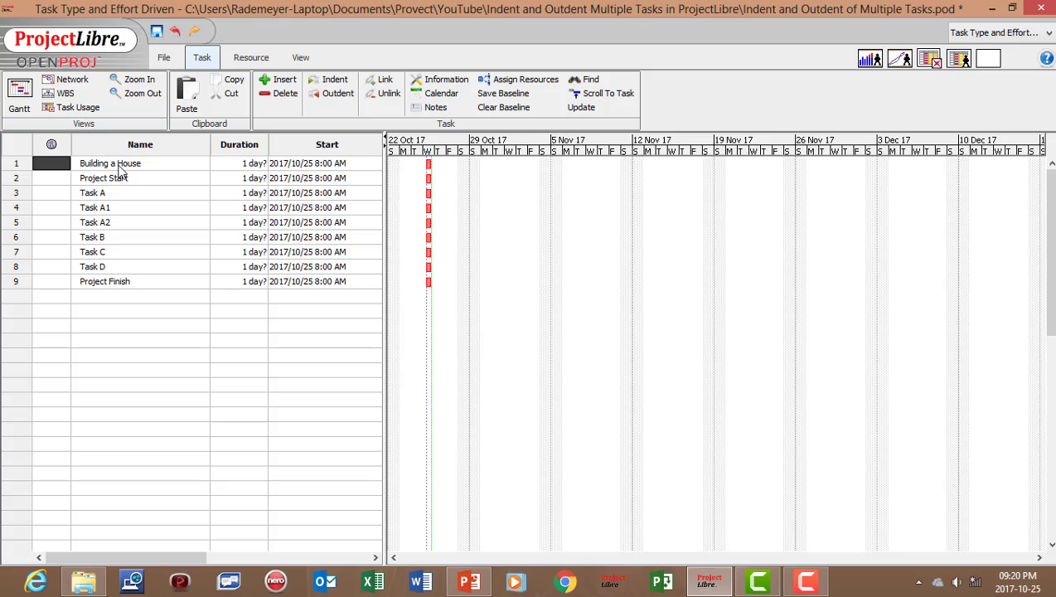
Review the task names down to Project Finish, then indent Project Start under Building a House
double_click(119, 165)
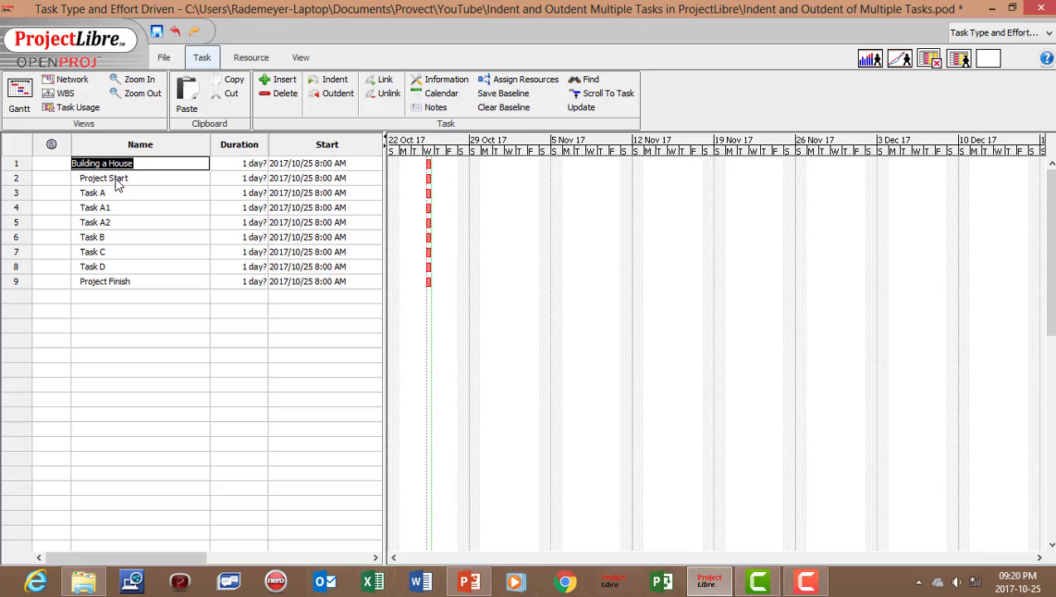
double_click(118, 179)
double_click(113, 191)
double_click(113, 208)
double_click(114, 222)
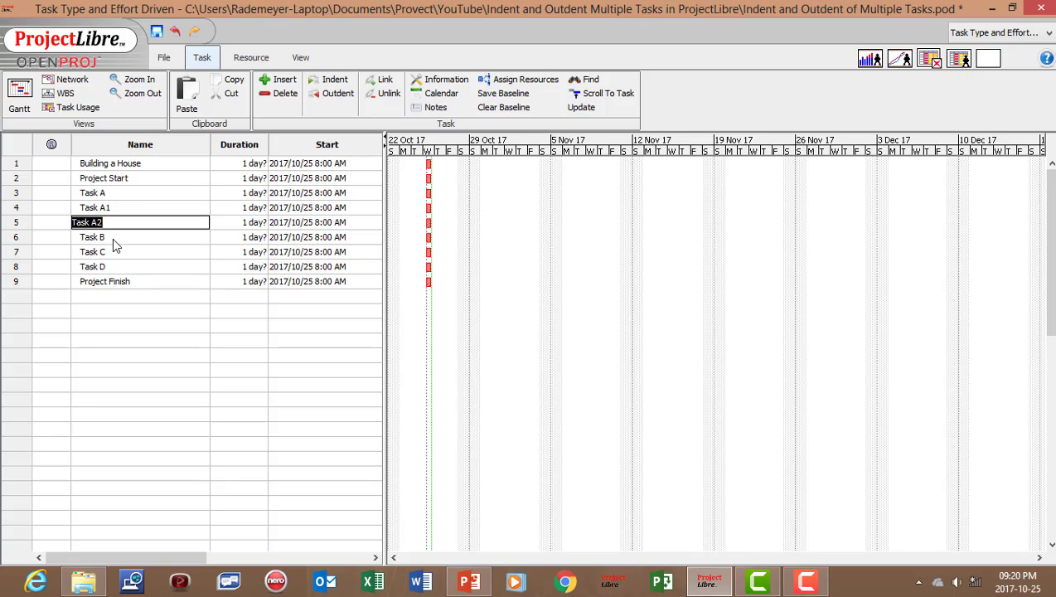
double_click(112, 238)
double_click(109, 252)
double_click(114, 266)
double_click(116, 282)
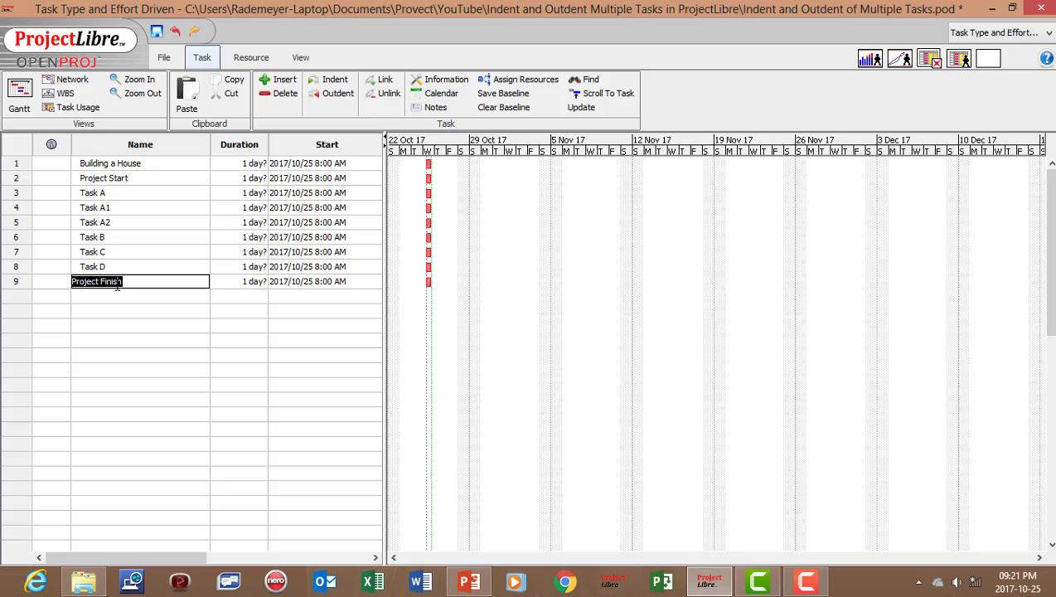
double_click(111, 178)
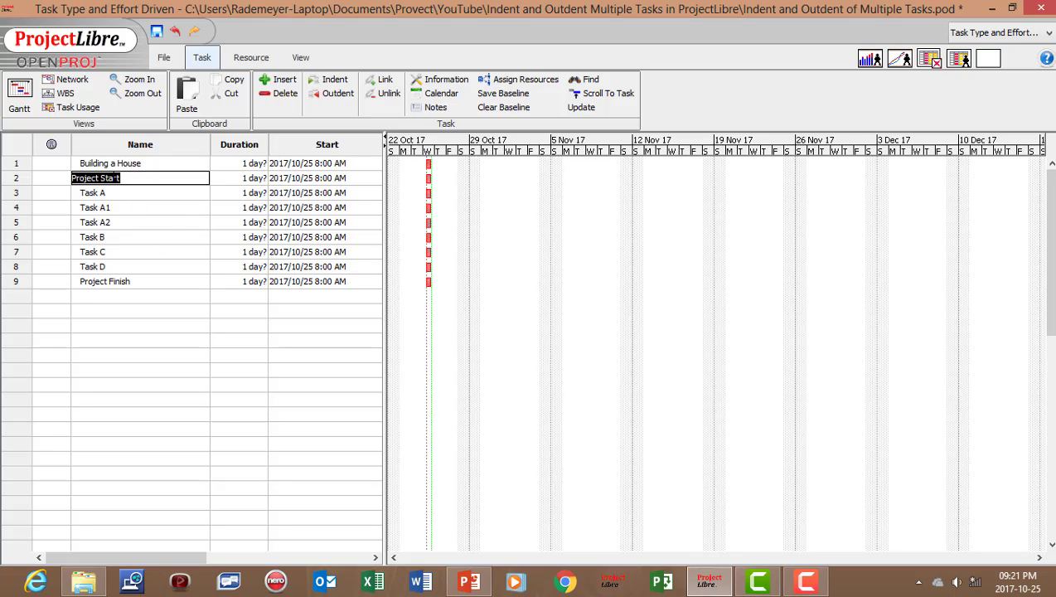
click(338, 81)
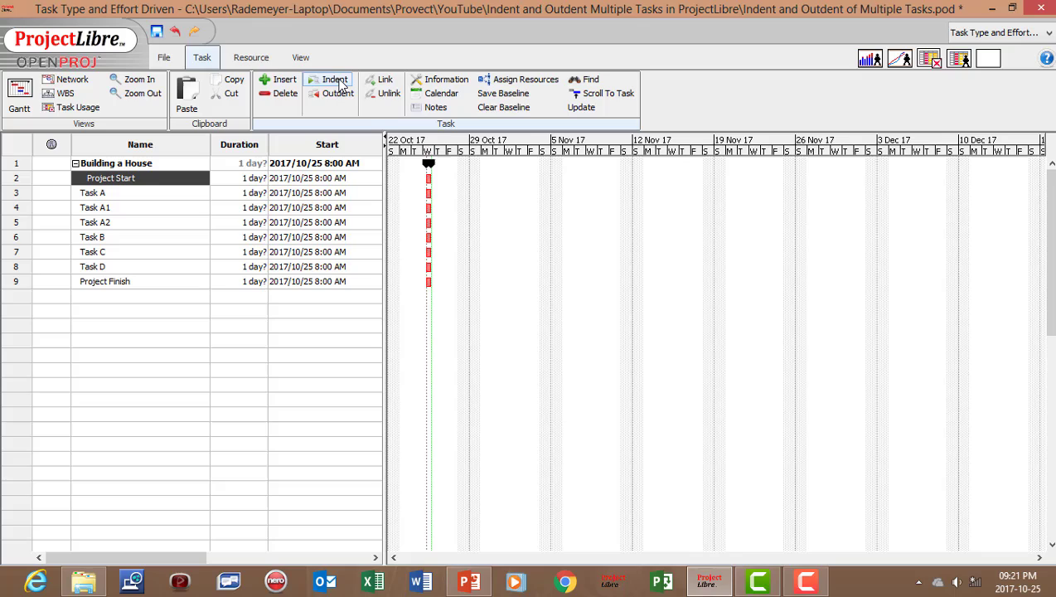
Indent Task A through Project Finish under Building a House
double_click(154, 193)
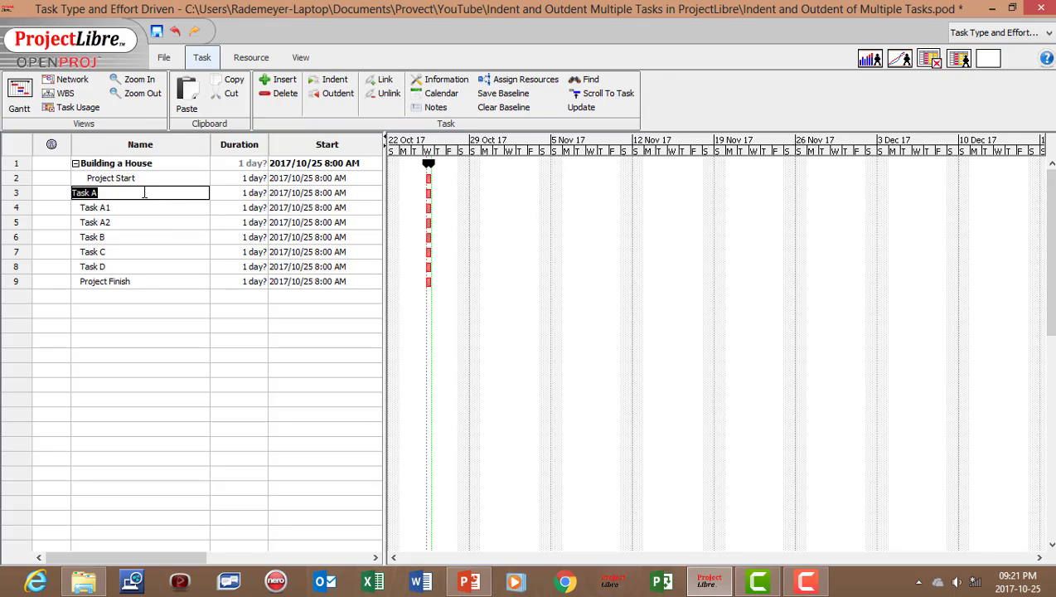
click(143, 193)
shift+click(101, 282)
drag(101, 282, 122, 282)
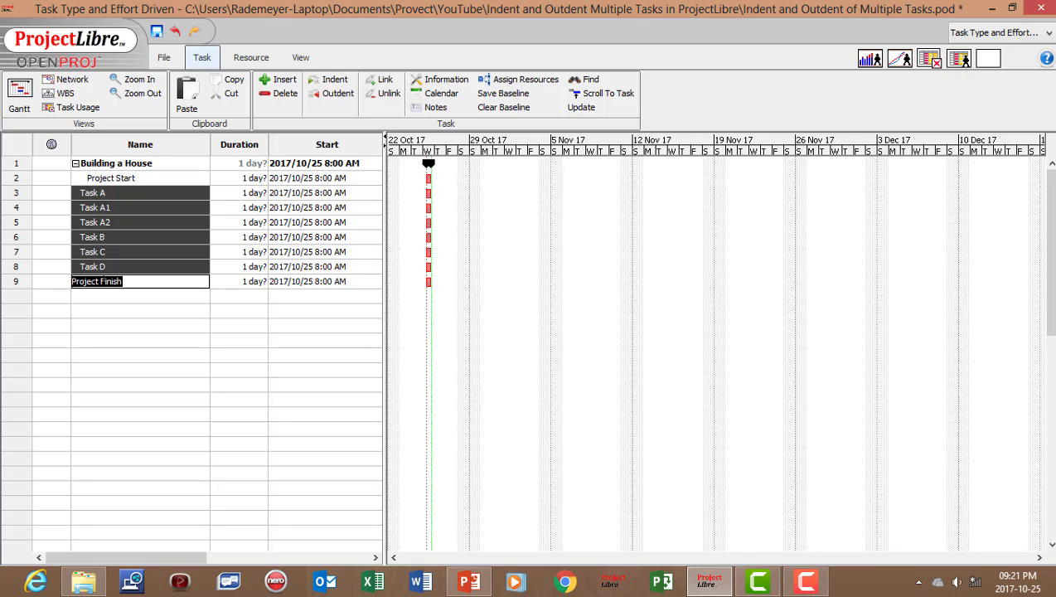
click(336, 82)
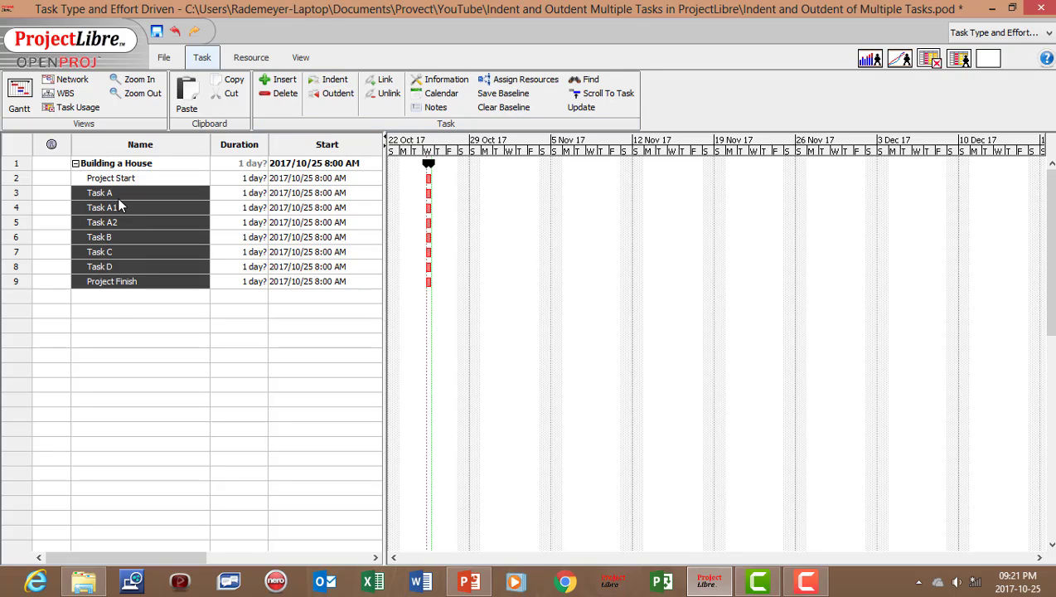
click(117, 307)
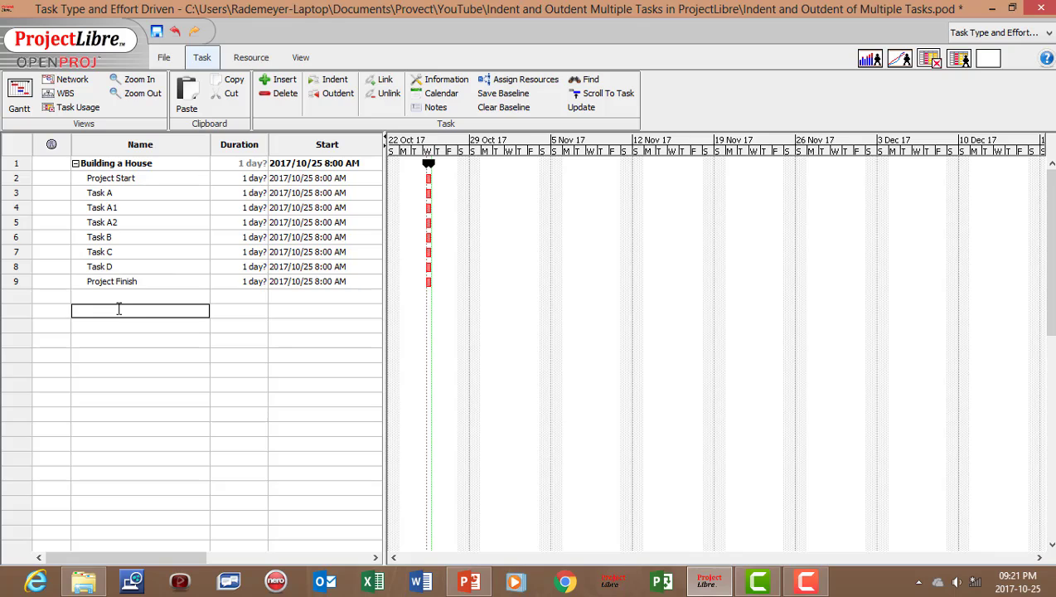
Indent Task A1 and Task A2 one level deeper beneath Task A
double_click(101, 208)
double_click(114, 223)
double_click(113, 208)
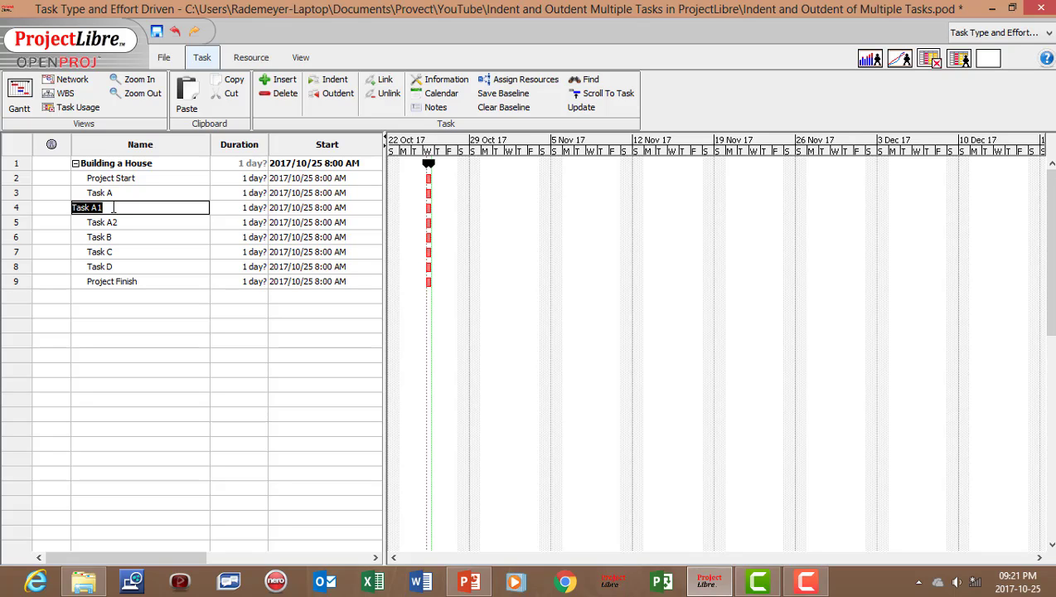
double_click(112, 223)
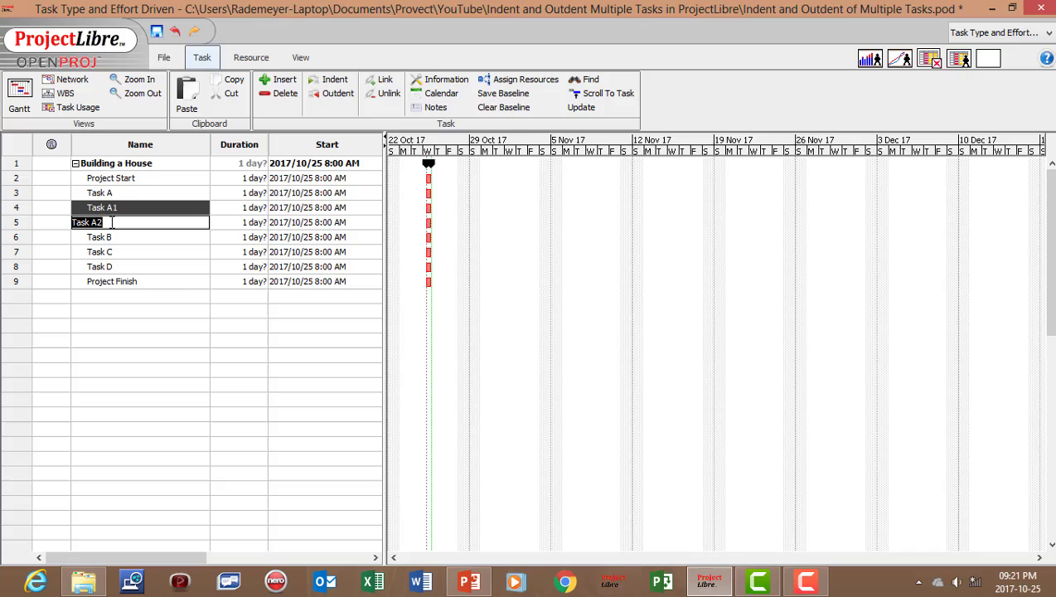
click(332, 82)
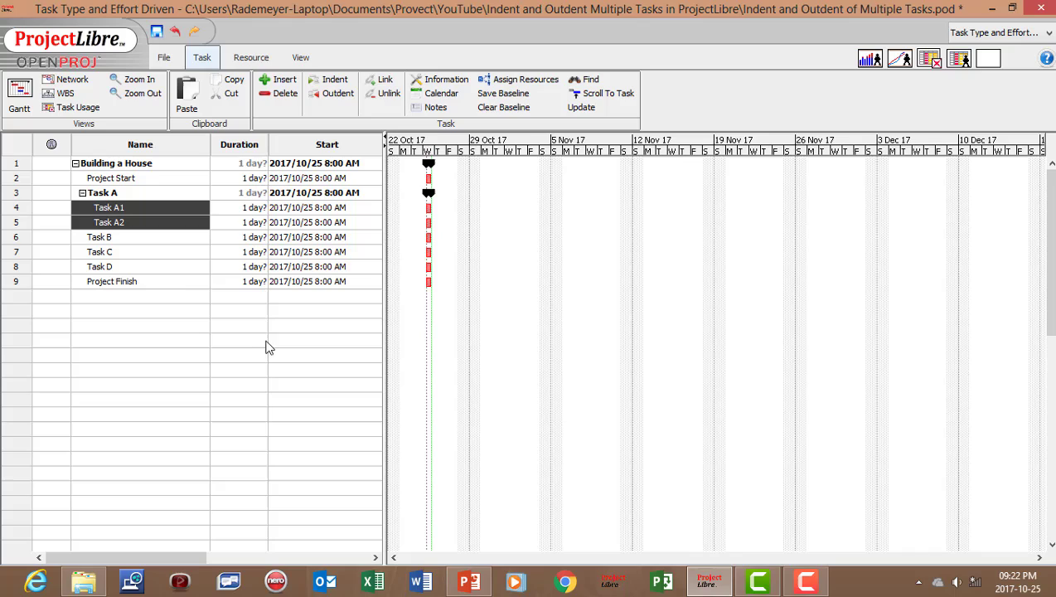
click(126, 310)
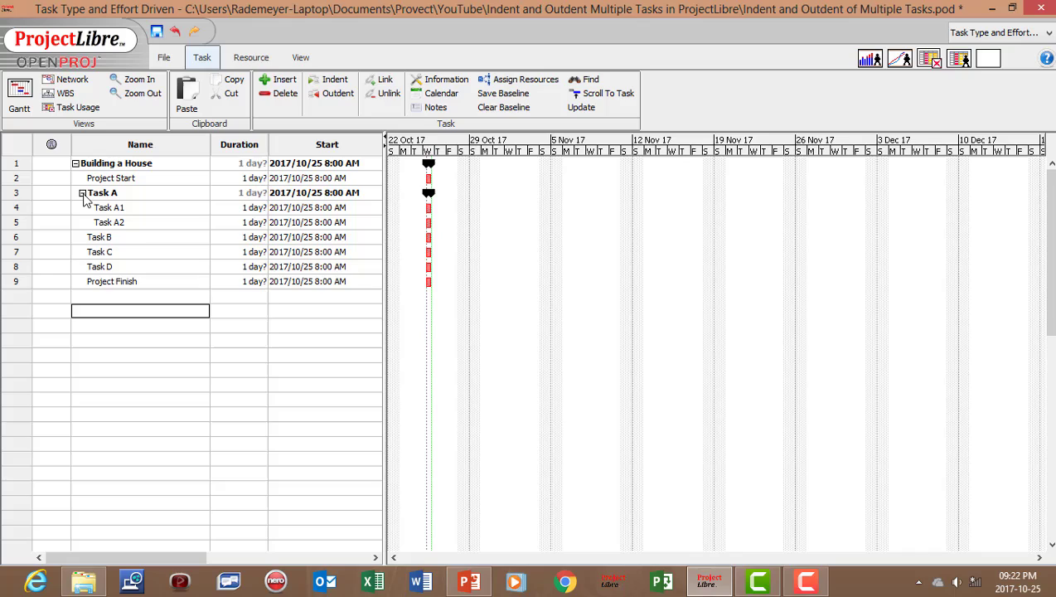
click(83, 194)
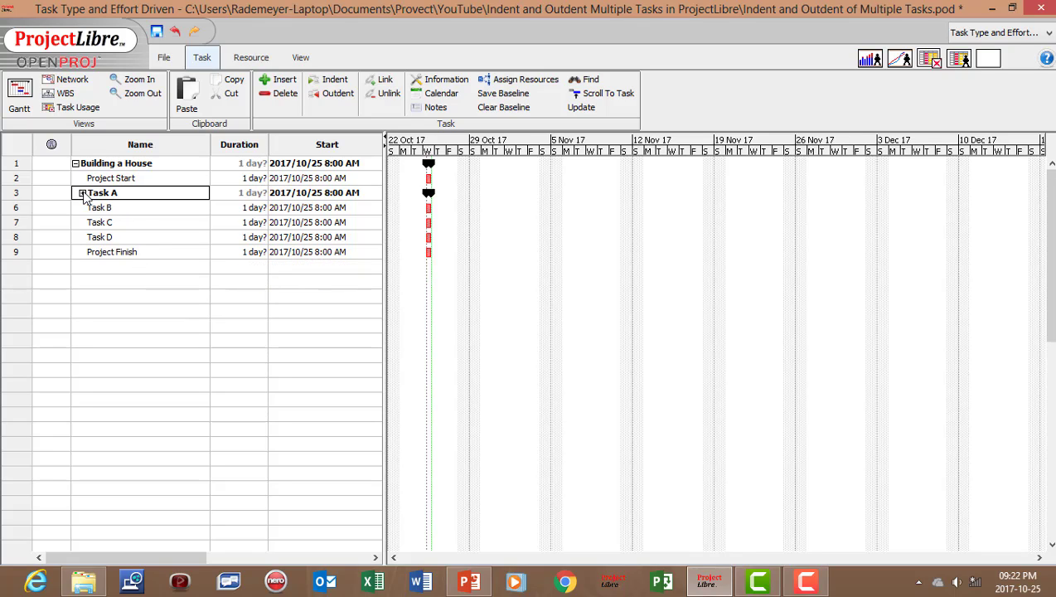
click(82, 194)
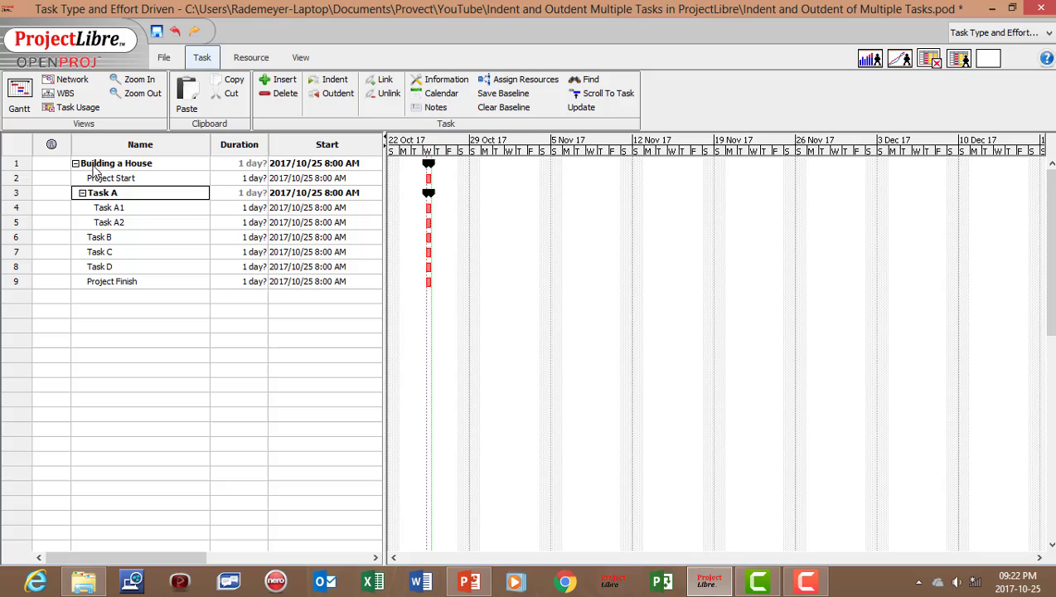
click(76, 164)
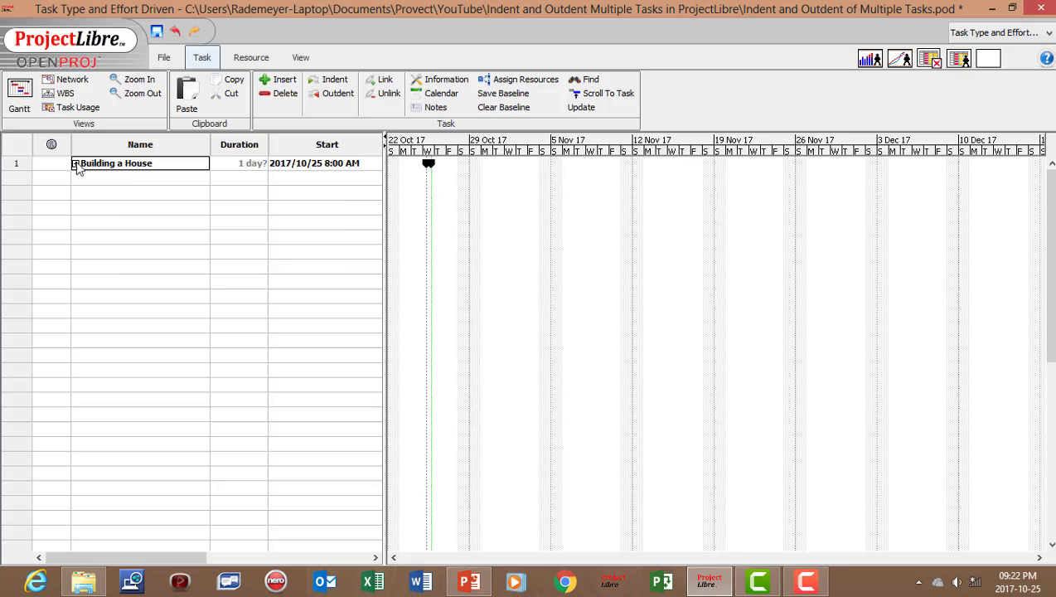
click(75, 164)
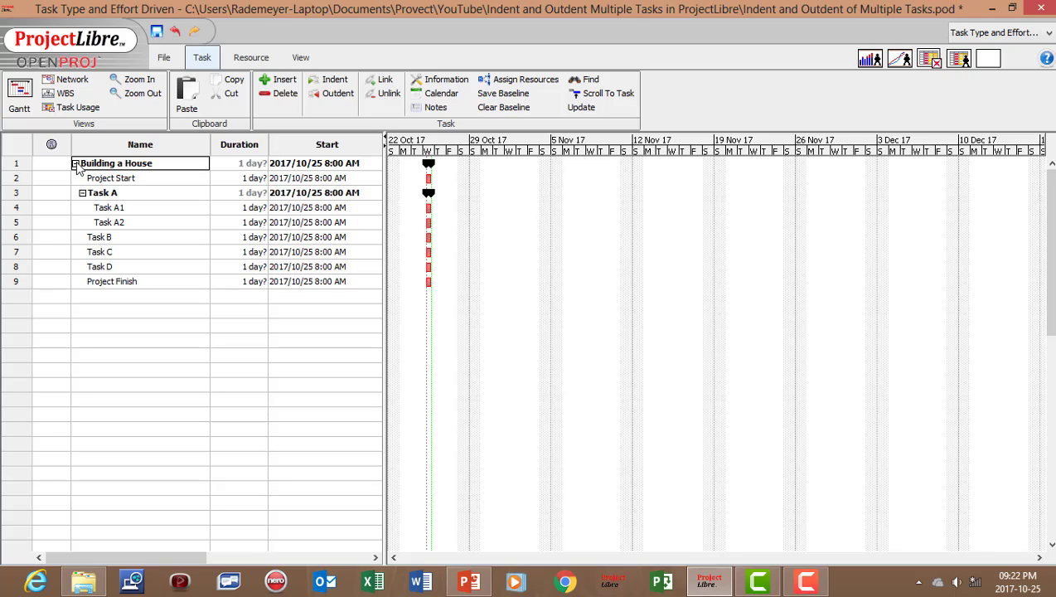
click(59, 166)
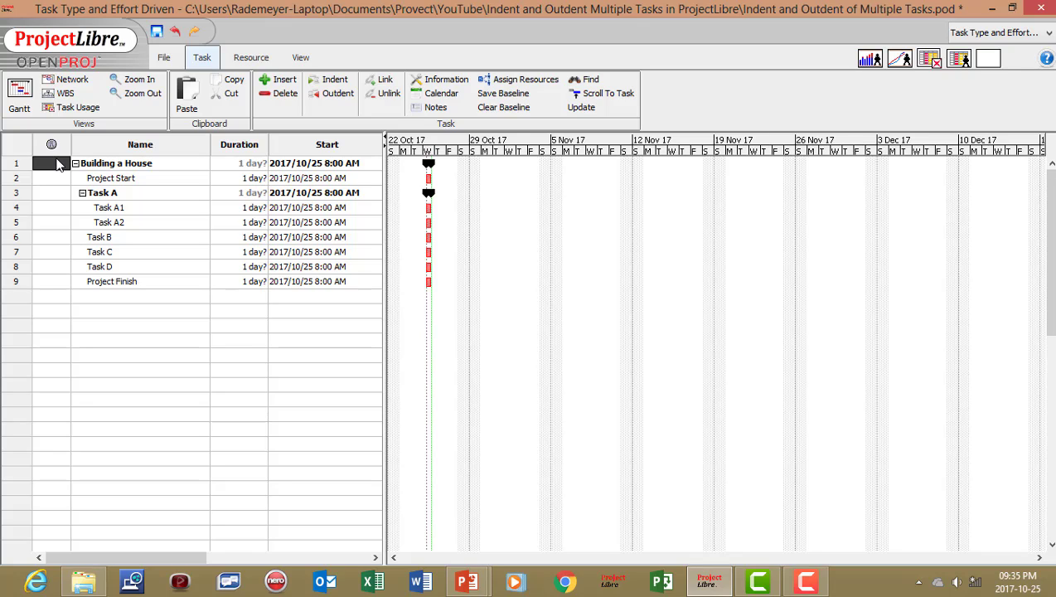
Outdent Task A1 and Task A2 so they sit at Task A's level
double_click(98, 207)
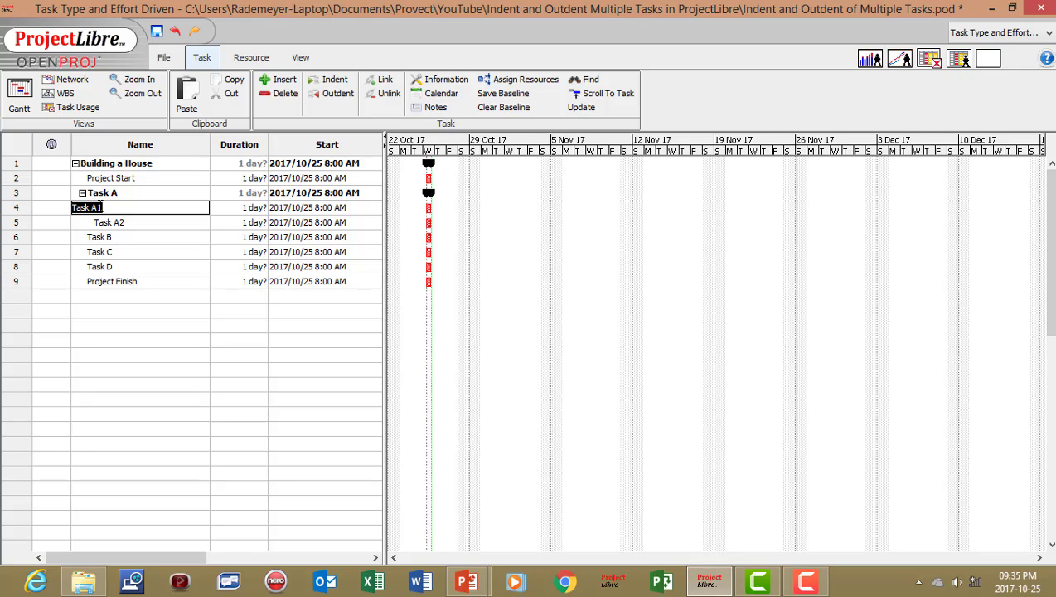
double_click(115, 223)
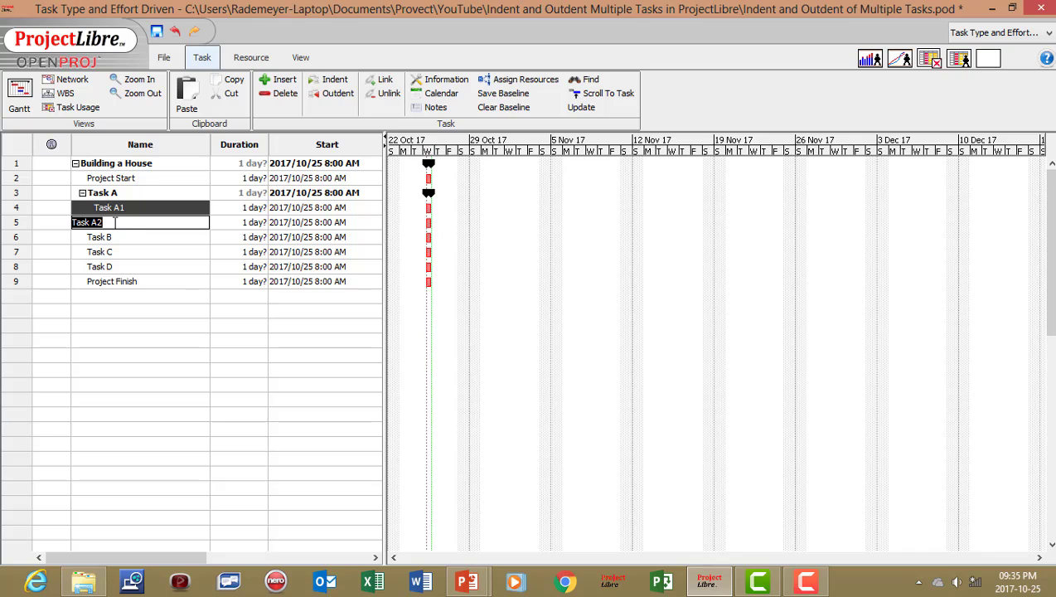
click(331, 95)
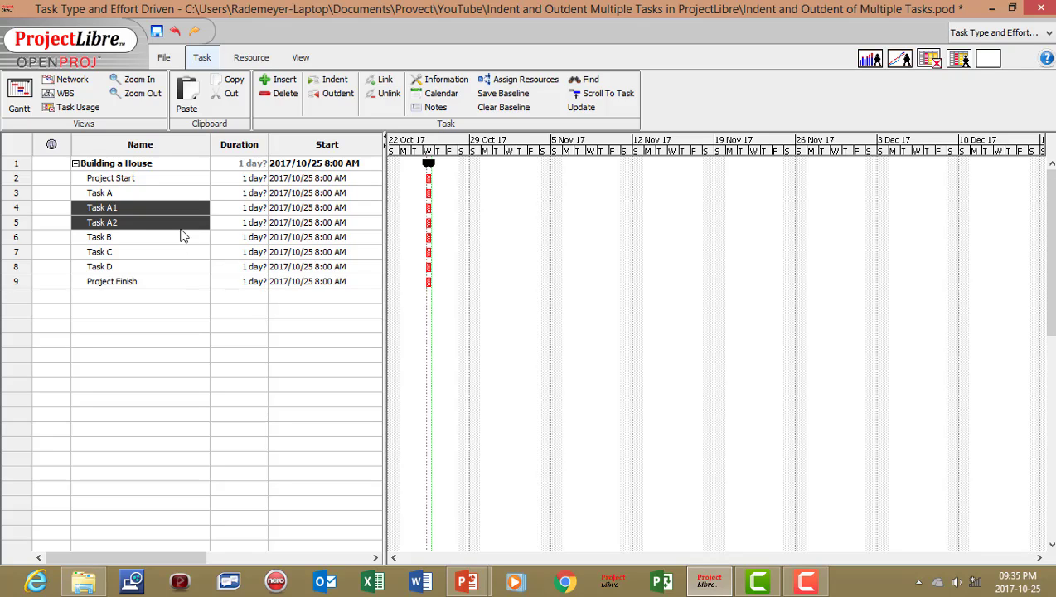
Select the eight subtasks from Project Start through Project Finish
double_click(119, 180)
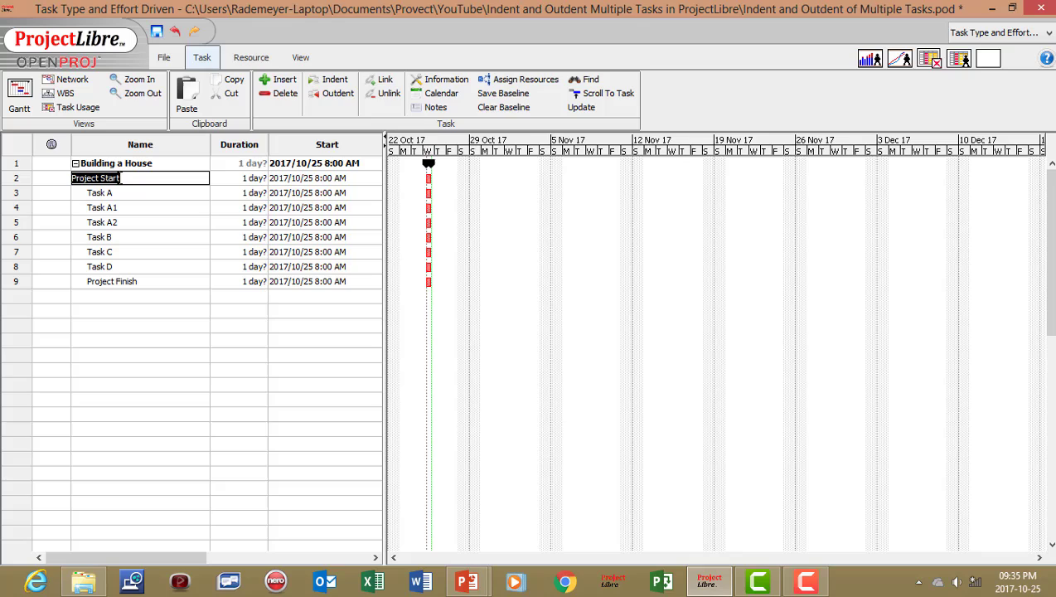
shift+click(124, 286)
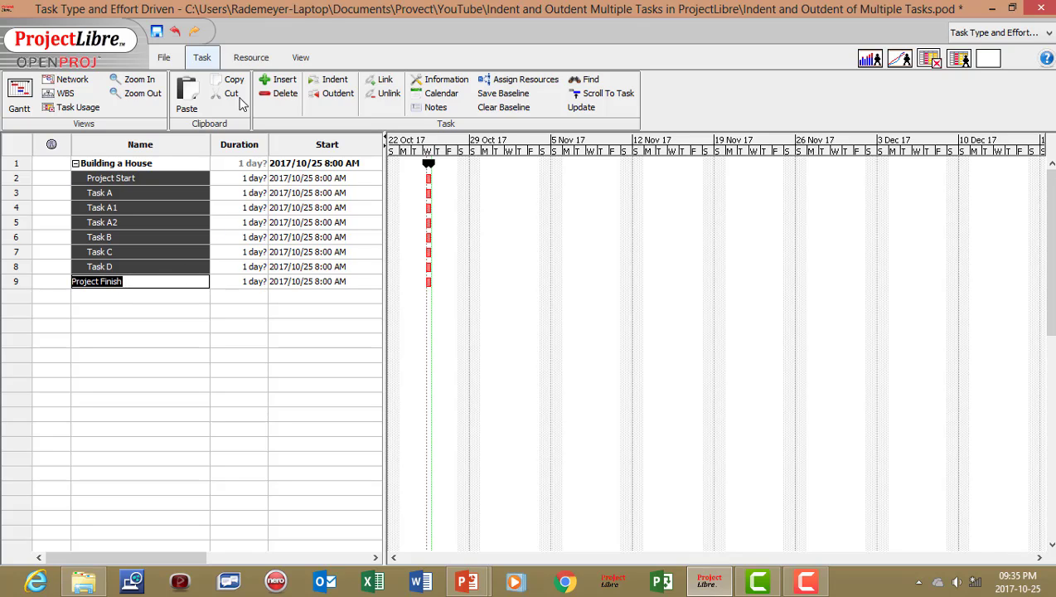